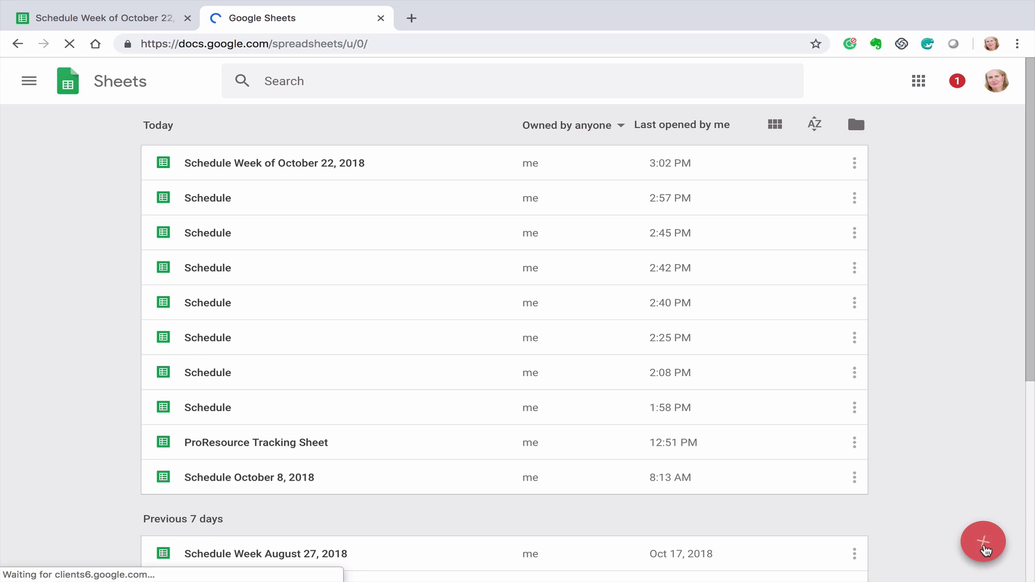
Browse the template gallery and create a new spreadsheet from the Schedule template in the Personal section.
{"action": "mouse_move", "coordinate": [985, 549]}
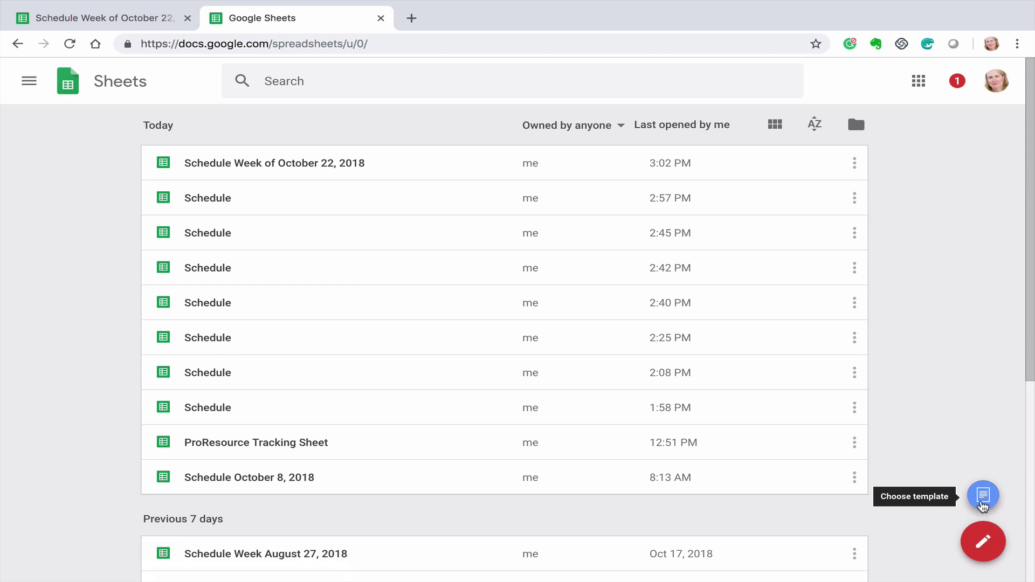
{"action": "left_click", "coordinate": [982, 496]}
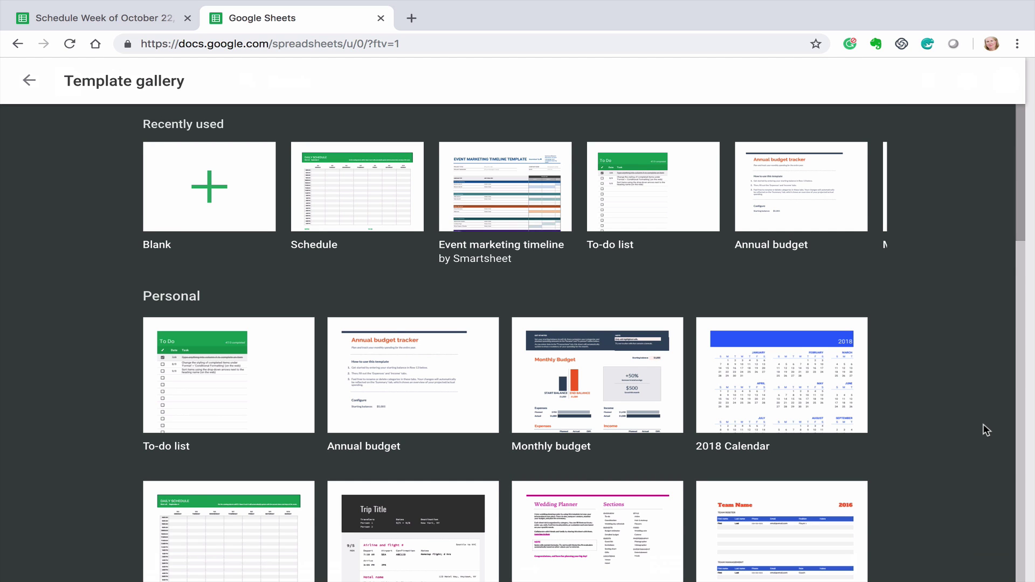
{"action": "scroll", "coordinate": [983, 425], "scroll_direction": "down", "scroll_amount": 12}
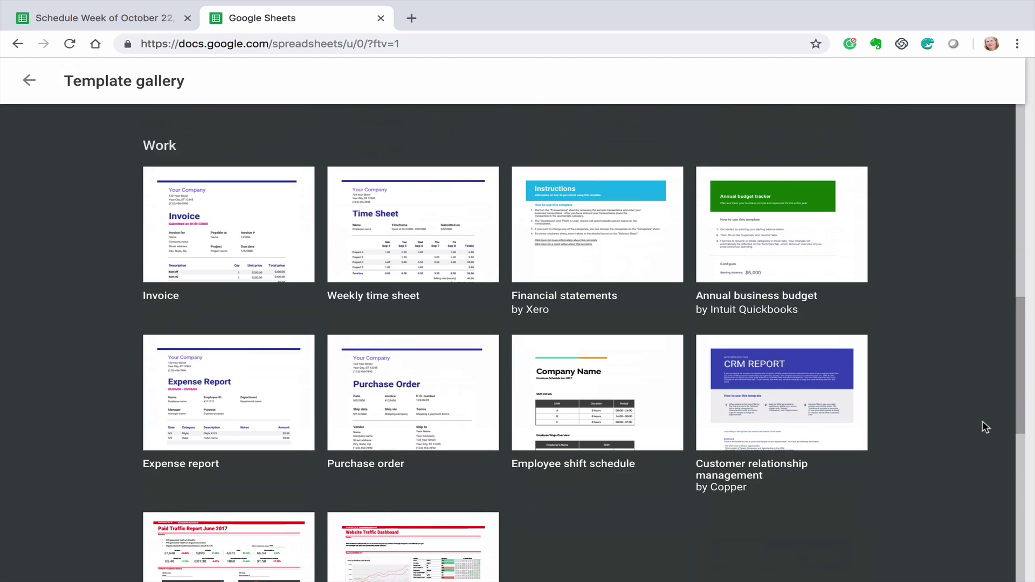
{"action": "scroll", "coordinate": [983, 425], "scroll_direction": "down", "scroll_amount": 5}
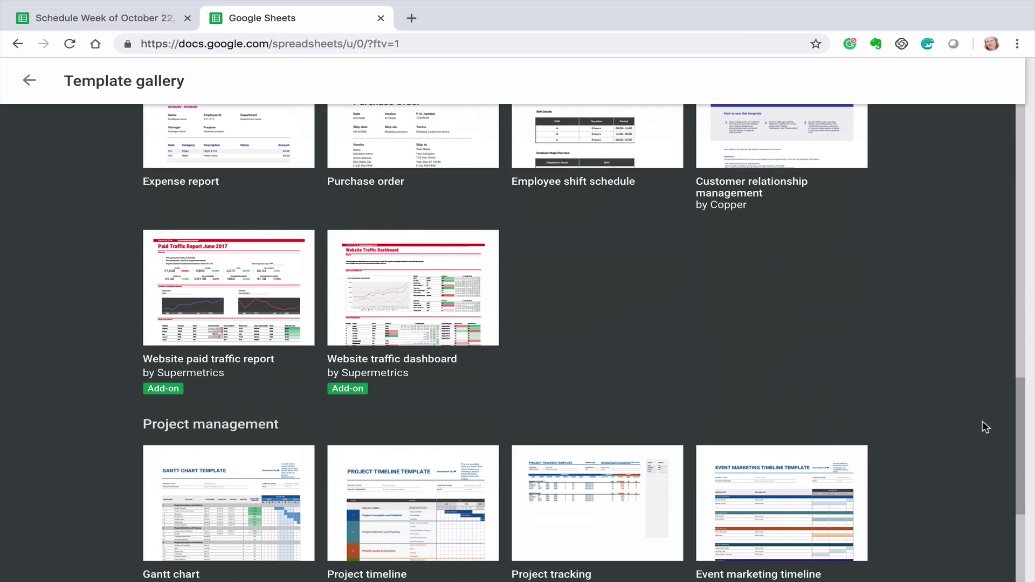
{"action": "scroll", "coordinate": [983, 421], "scroll_direction": "down", "scroll_amount": 4}
{"action": "scroll", "coordinate": [983, 420], "scroll_direction": "up", "scroll_amount": 20}
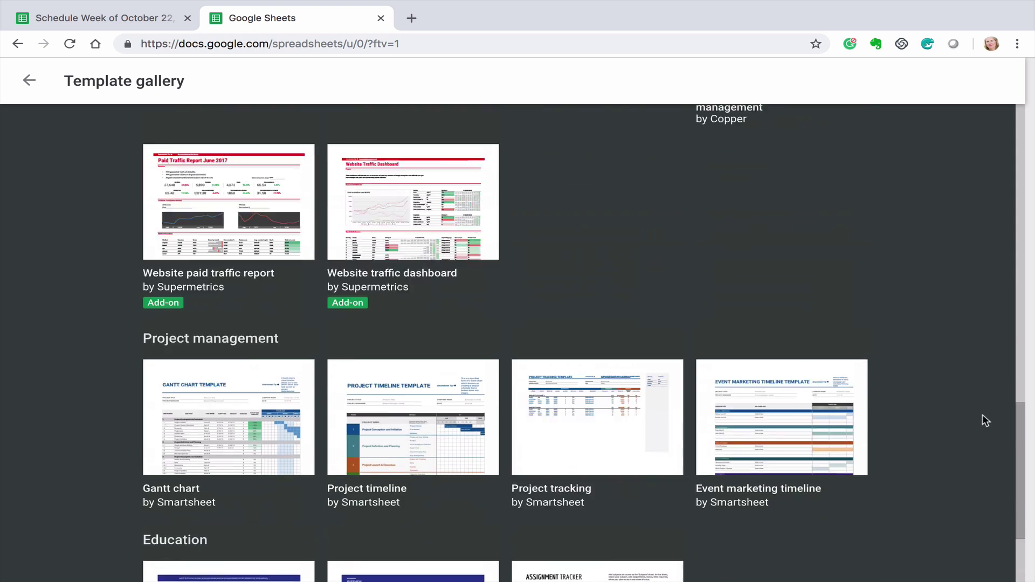
{"action": "scroll", "coordinate": [979, 412], "scroll_direction": "down", "scroll_amount": 5}
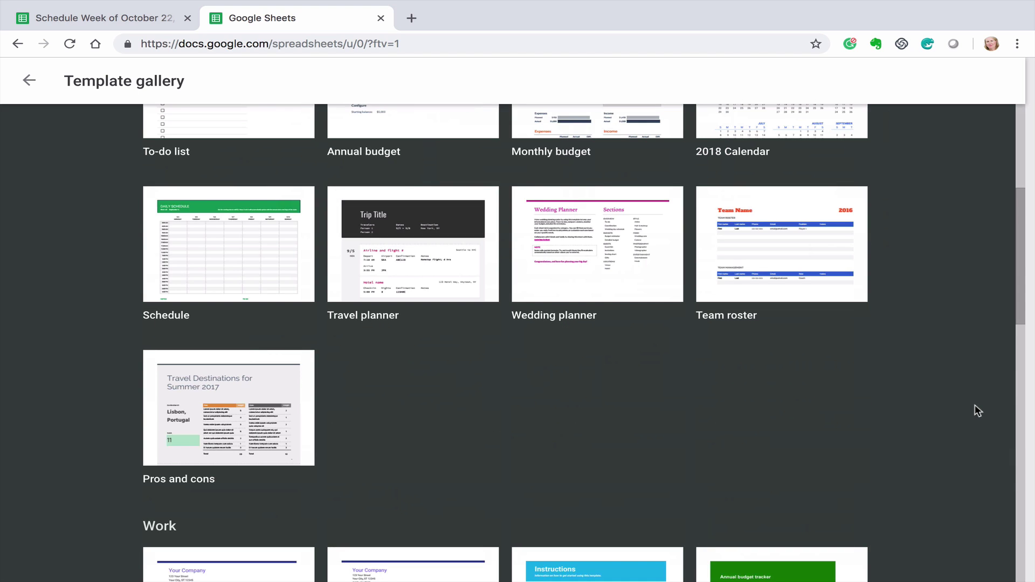
{"action": "left_click", "coordinate": [217, 224]}
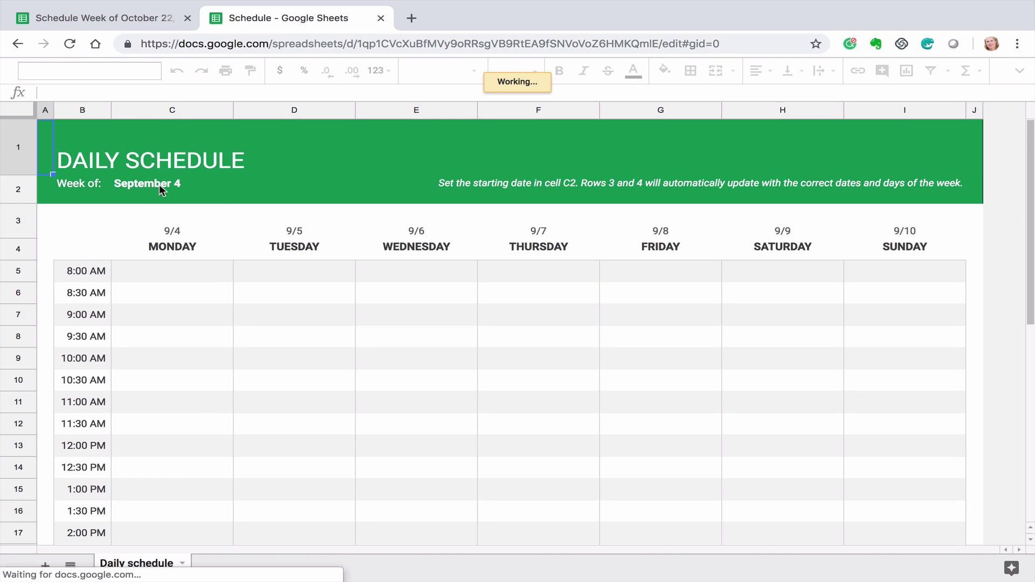
Set the schedule's starting date in cell C2 to October 22, 2018.
{"action": "left_click", "coordinate": [160, 185]}
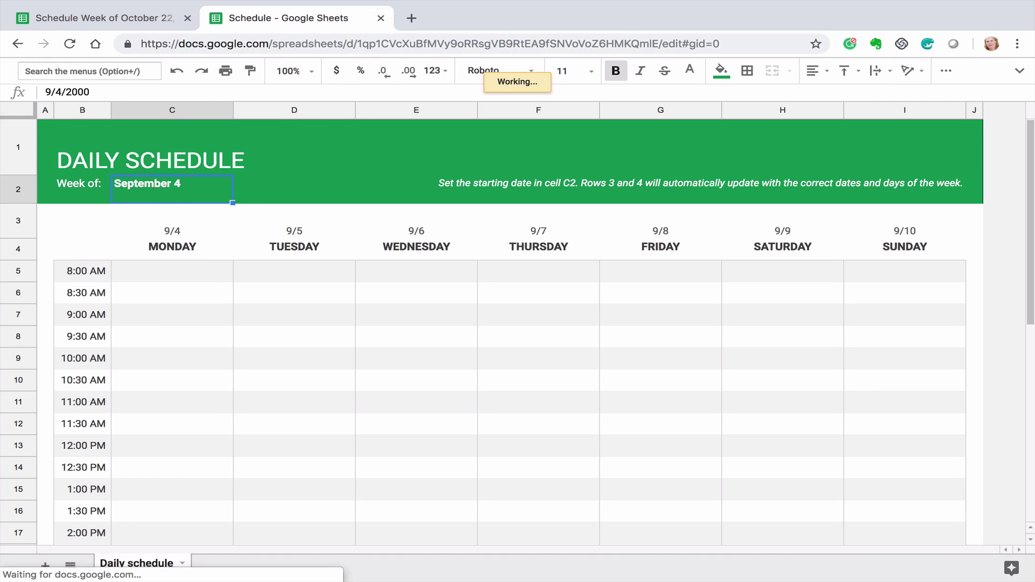
{"action": "type", "text": "October 2"}
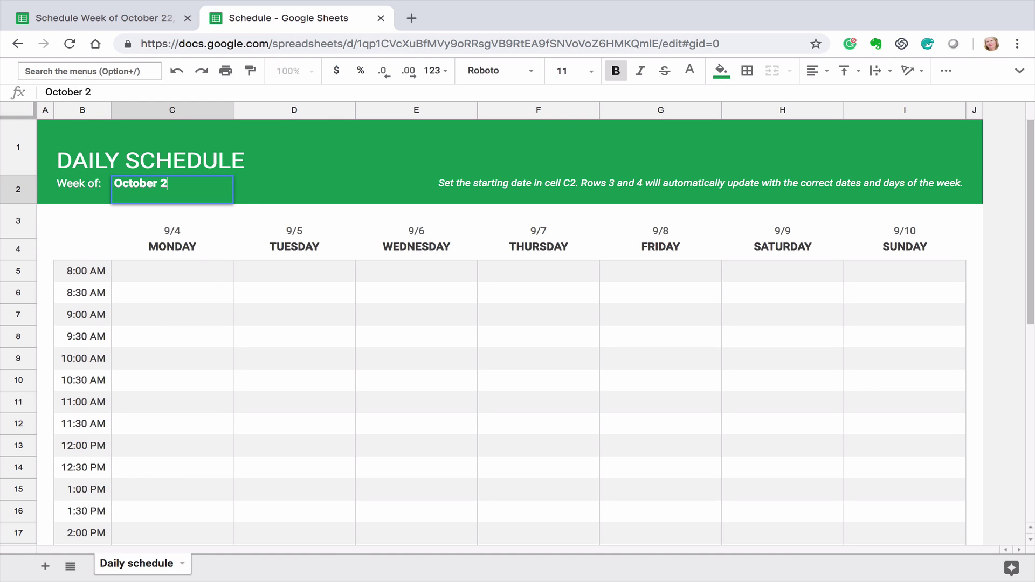
{"action": "type", "text": "2, 2018"}
{"action": "key", "text": "Return"}
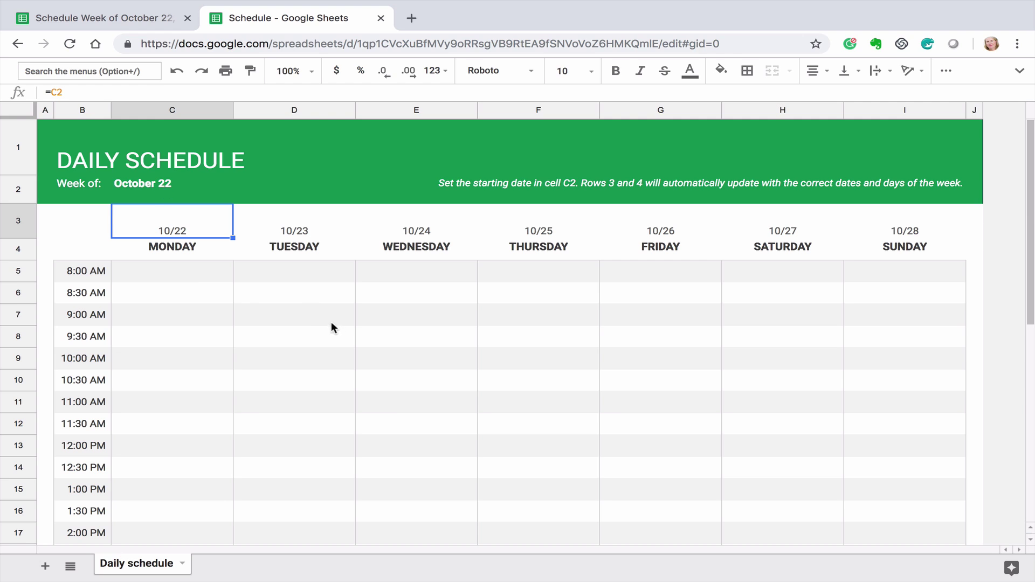
Look over the blank schedule's time slots from 8:00 AM to 6:30 PM and its Notes and To Do sections.
{"action": "left_click", "coordinate": [202, 280]}
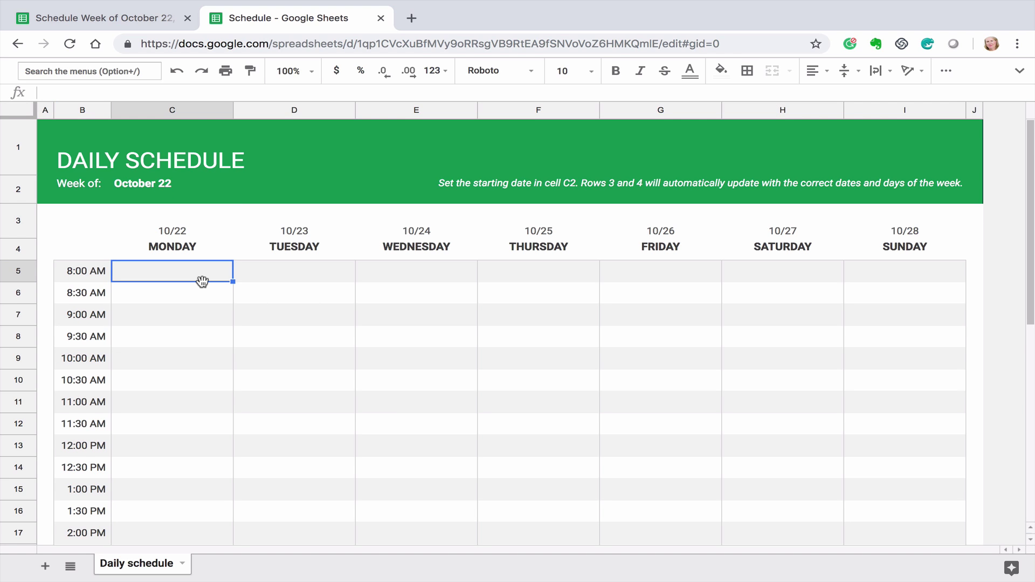
{"action": "scroll", "coordinate": [203, 283], "scroll_direction": "down", "scroll_amount": 3}
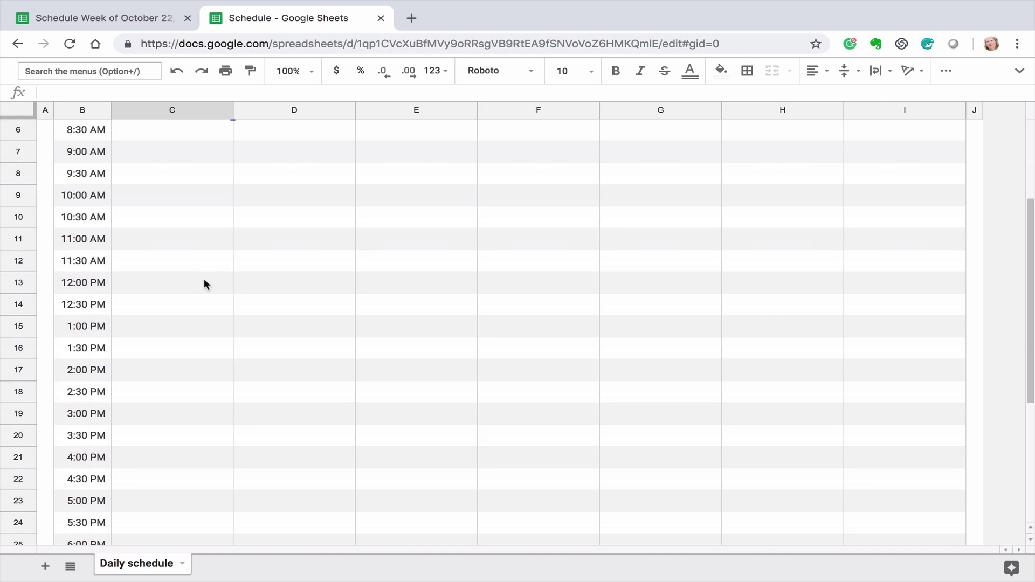
{"action": "scroll", "coordinate": [173, 296], "scroll_direction": "down", "scroll_amount": 1}
{"action": "scroll", "coordinate": [177, 293], "scroll_direction": "down", "scroll_amount": 5}
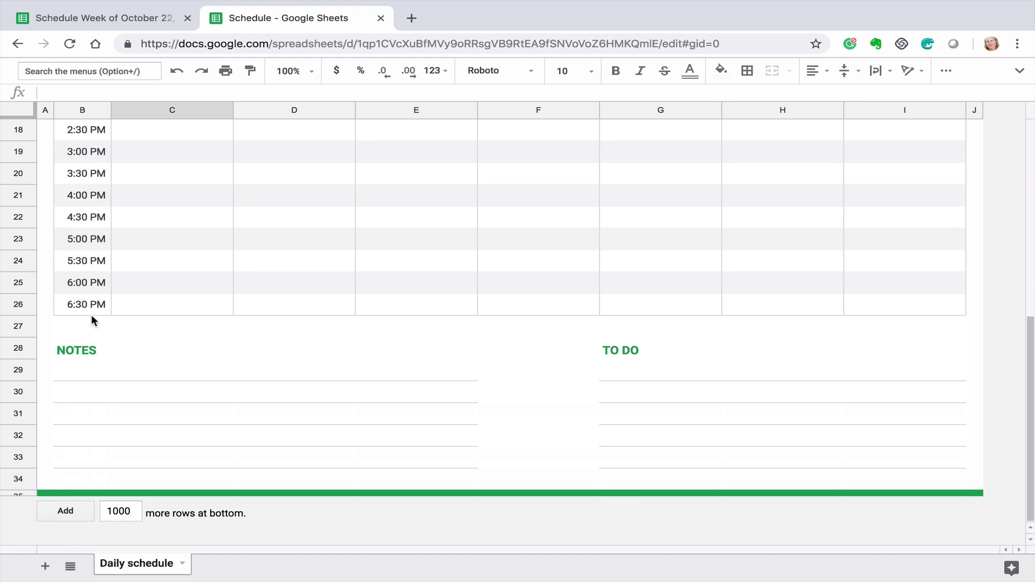
{"action": "scroll", "coordinate": [146, 310], "scroll_direction": "up", "scroll_amount": 8}
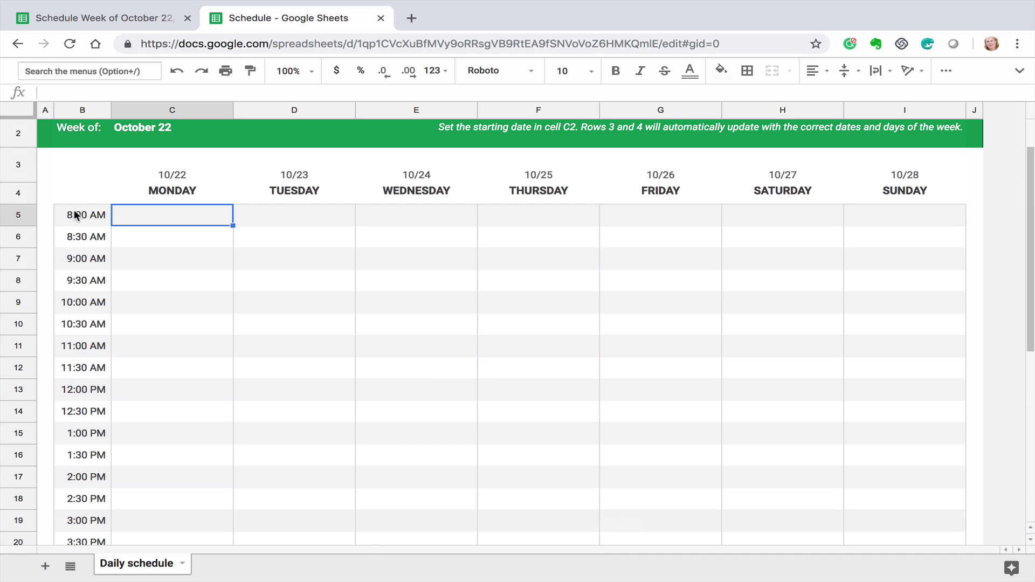
{"action": "scroll", "coordinate": [76, 211], "scroll_direction": "down", "scroll_amount": 5}
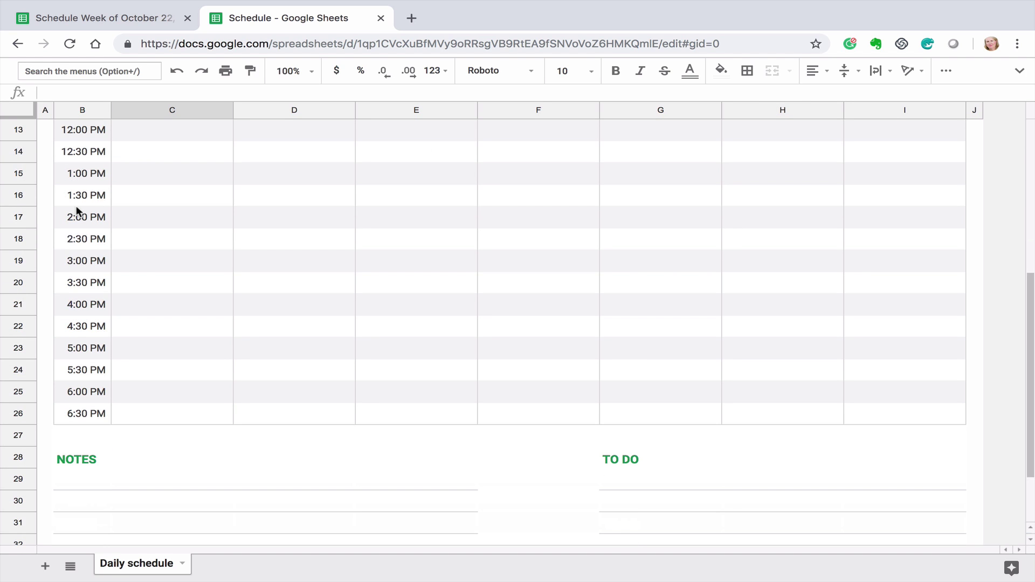
{"action": "left_click", "coordinate": [85, 415]}
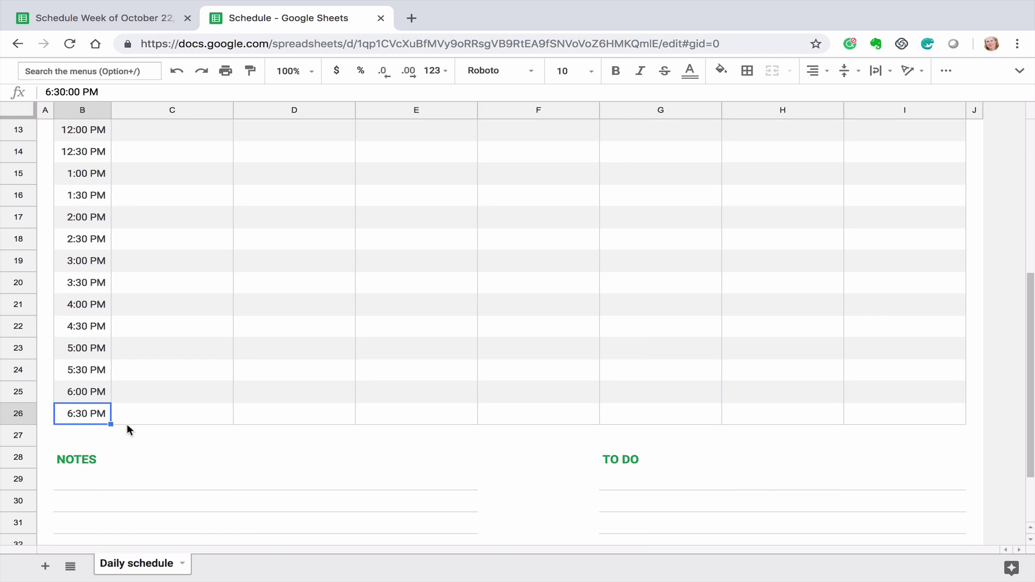
{"action": "left_click", "coordinate": [35, 413]}
{"action": "left_click", "coordinate": [96, 439]}
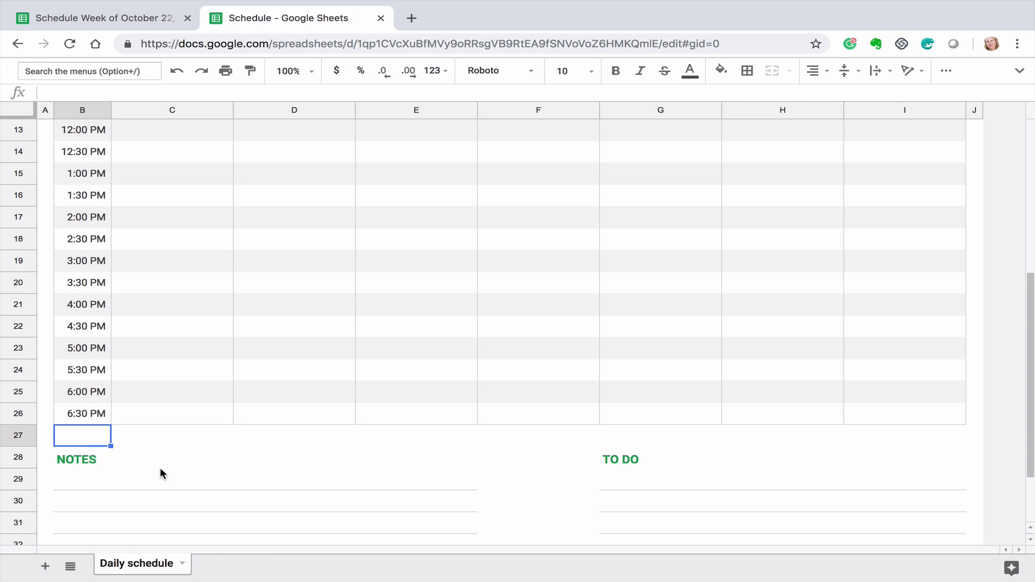
{"action": "scroll", "coordinate": [165, 469], "scroll_direction": "down", "scroll_amount": 2}
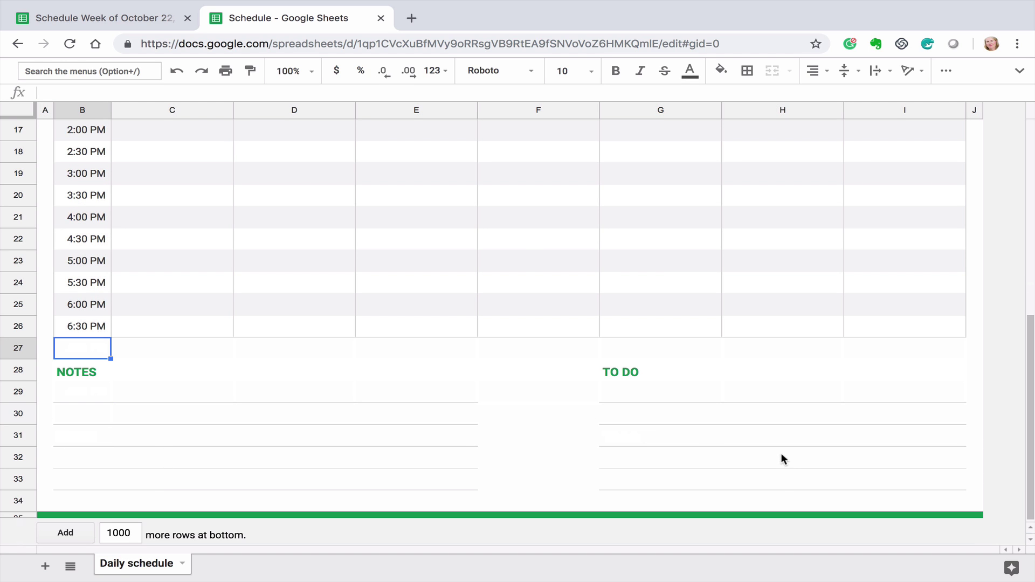
Switch to the filled-in Schedule Week of October 22, 2018 spreadsheet and review the 6:00 PM entries from Monday through Sunday.
{"action": "left_click", "coordinate": [119, 18]}
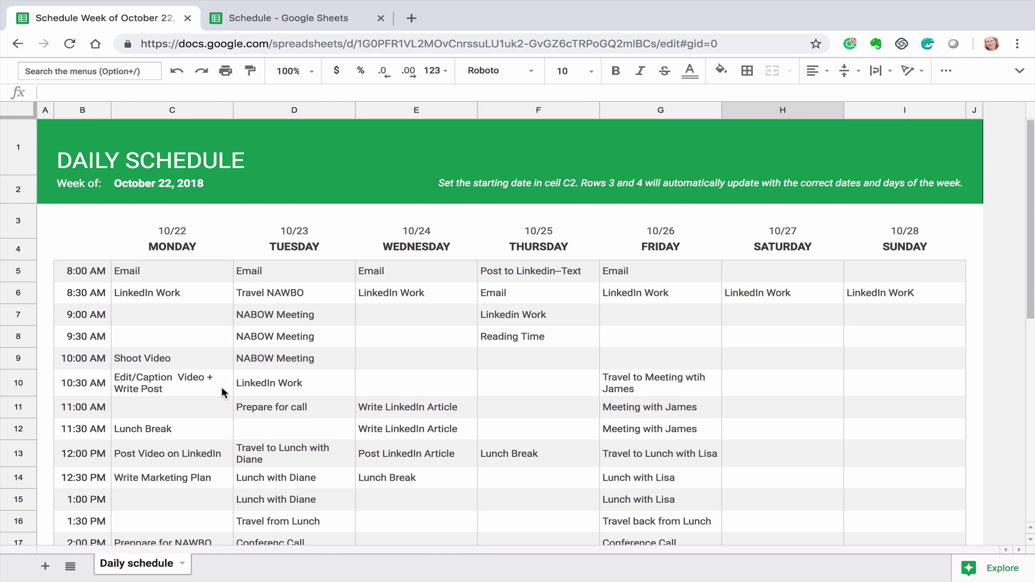
{"action": "scroll", "coordinate": [221, 386], "scroll_direction": "down", "scroll_amount": 7}
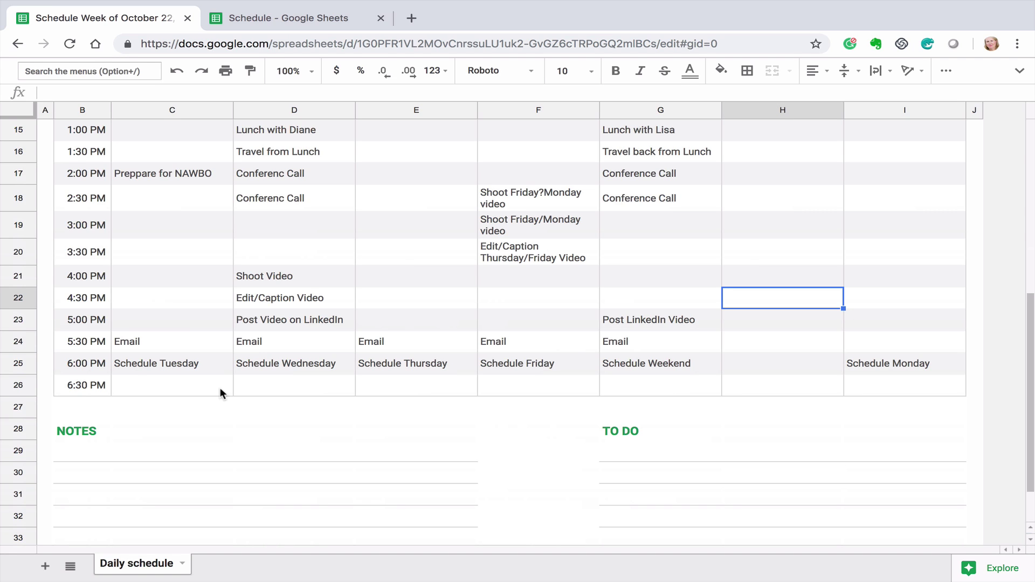
{"action": "left_click", "coordinate": [196, 368]}
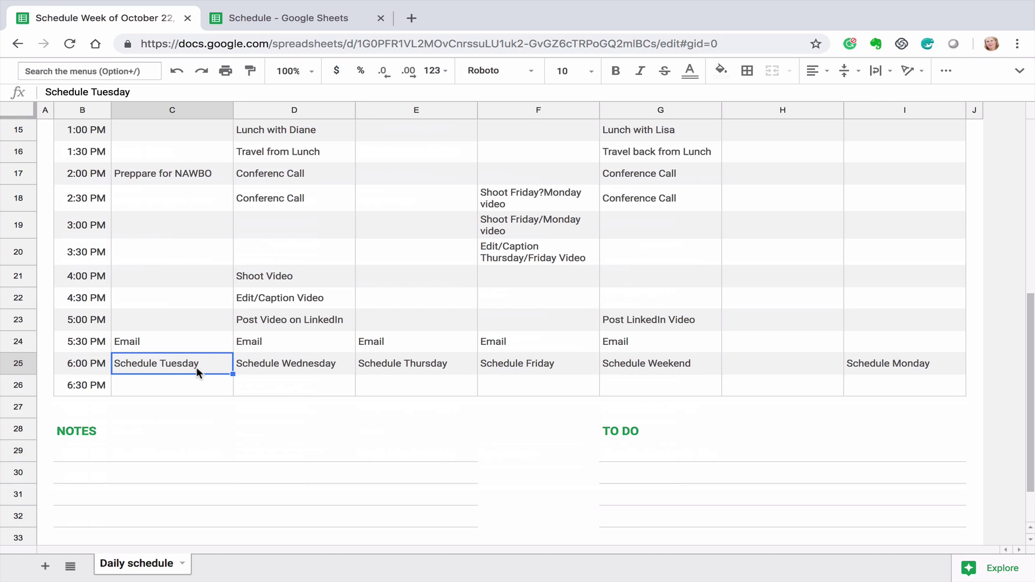
{"action": "key", "text": "Right"}
{"action": "key", "text": "Right"}
{"action": "key", "text": "Right"}
{"action": "key", "text": "Right"}
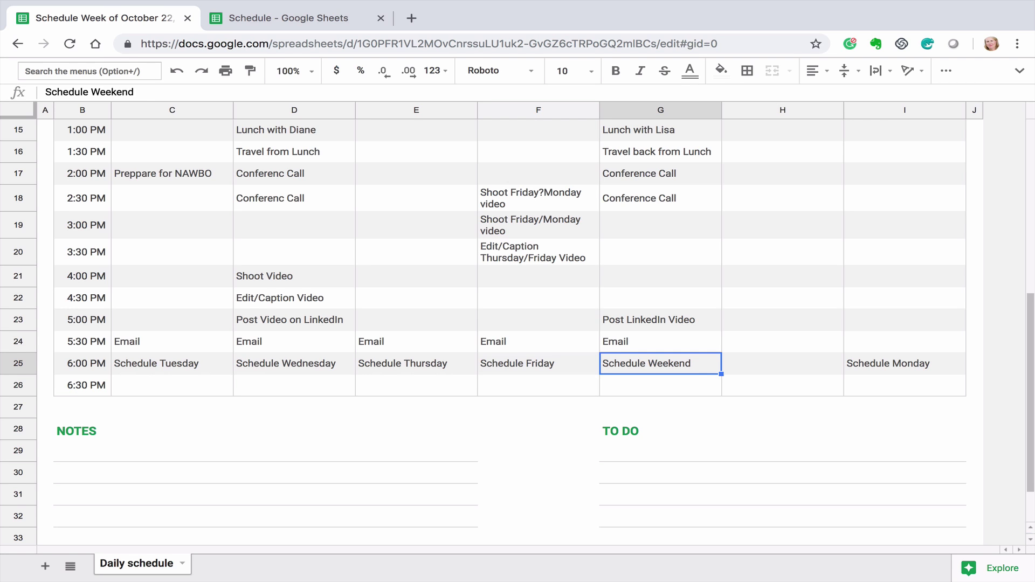
{"action": "key", "text": "Right"}
{"action": "key", "text": "Right"}
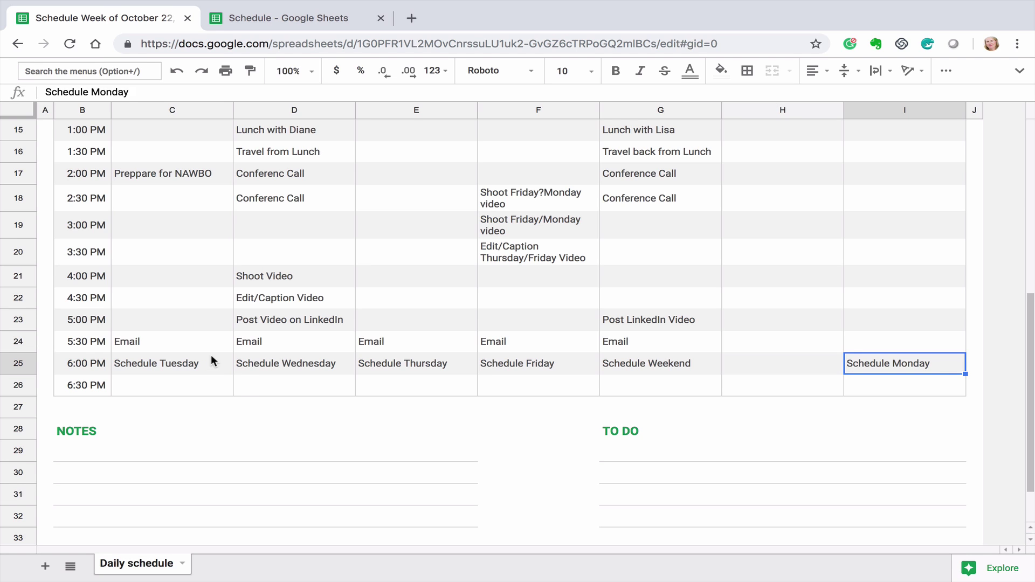
{"action": "left_click", "coordinate": [232, 385]}
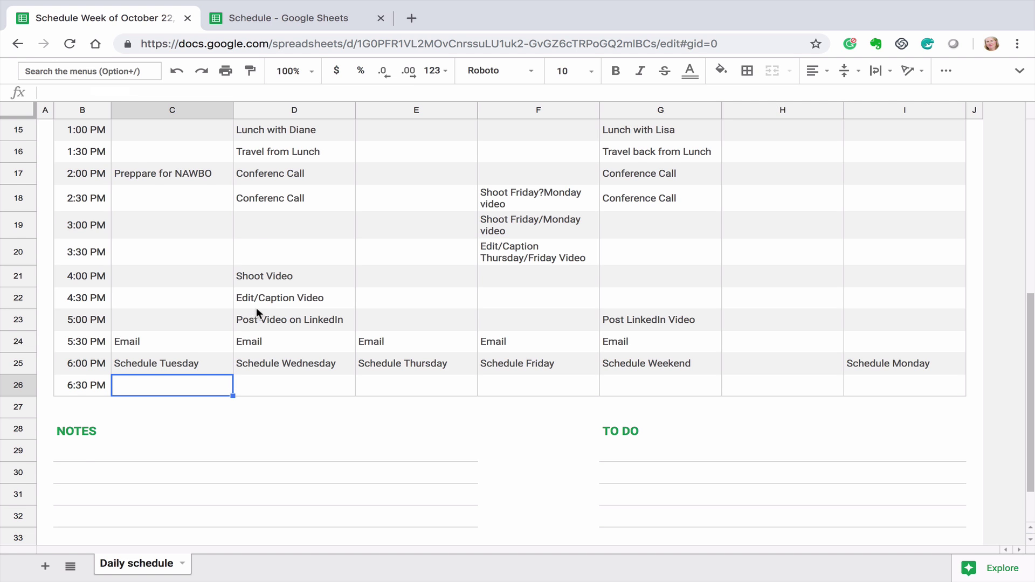
Review Monday's Email blocks at 8:00 AM and 5:30 PM and the open 11:00 AM slot.
{"action": "scroll", "coordinate": [257, 307], "scroll_direction": "up", "scroll_amount": 5}
{"action": "left_click", "coordinate": [159, 216]}
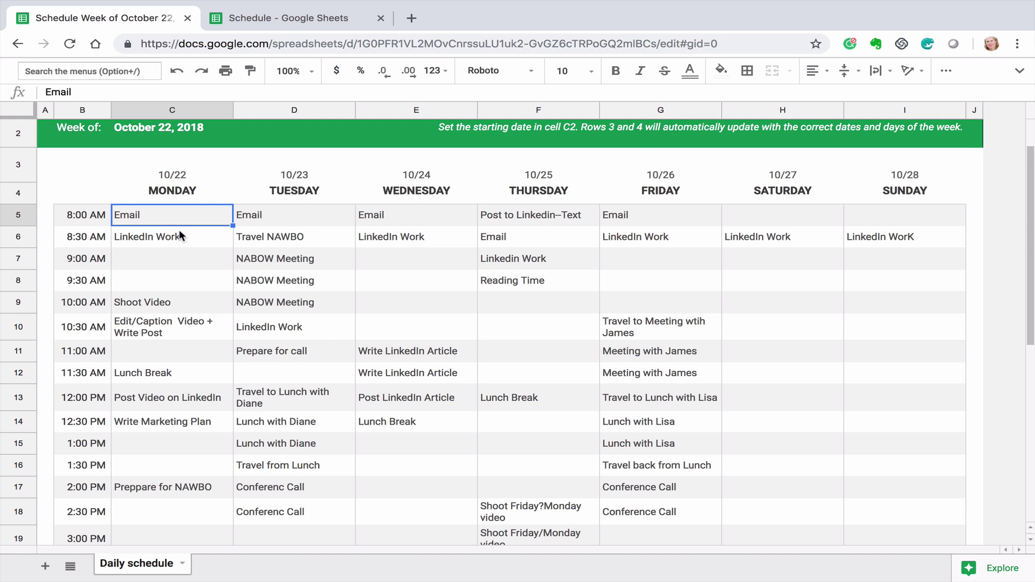
{"action": "scroll", "coordinate": [163, 239], "scroll_direction": "down", "scroll_amount": 3}
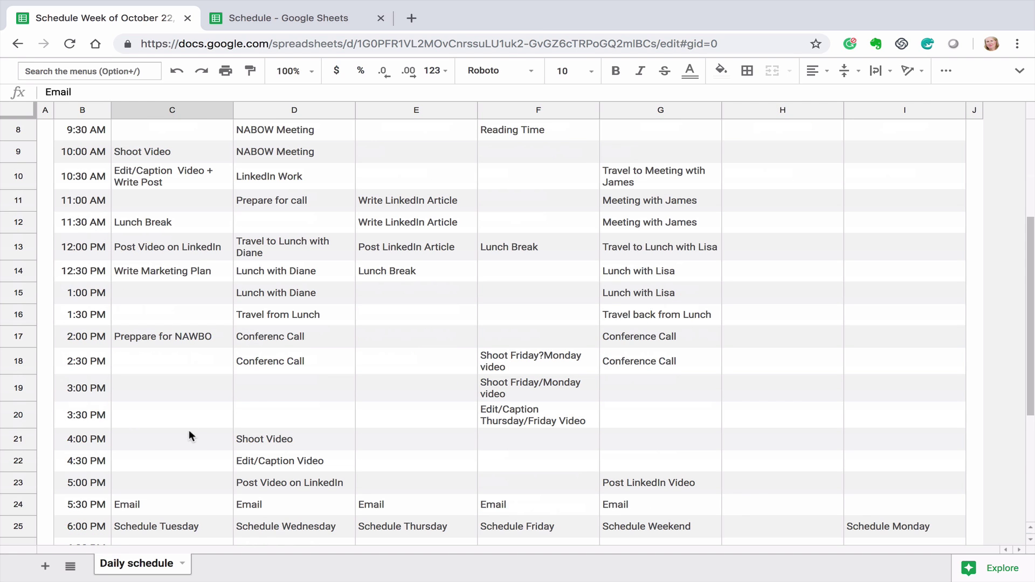
{"action": "left_click", "coordinate": [142, 506]}
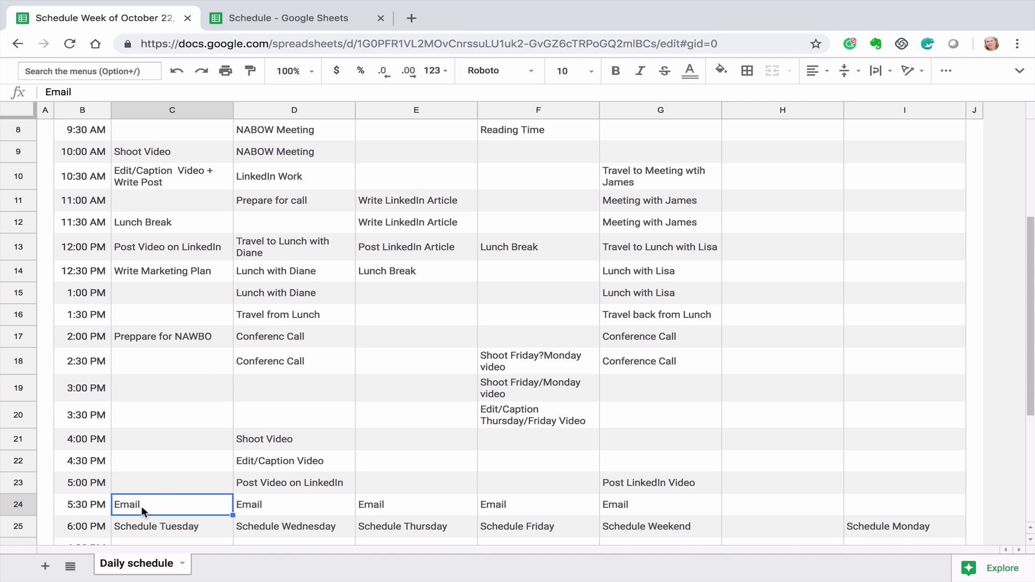
{"action": "left_click", "coordinate": [166, 202]}
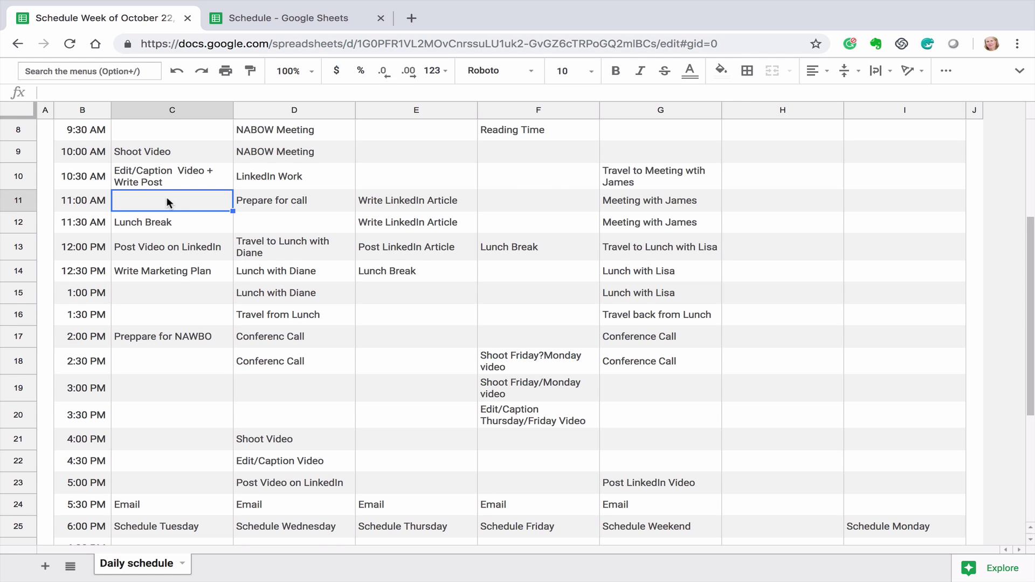
Go through Monday's schedule entries one by one from 8:00 AM to 12:30 PM.
{"action": "scroll", "coordinate": [166, 199], "scroll_direction": "up", "scroll_amount": 3}
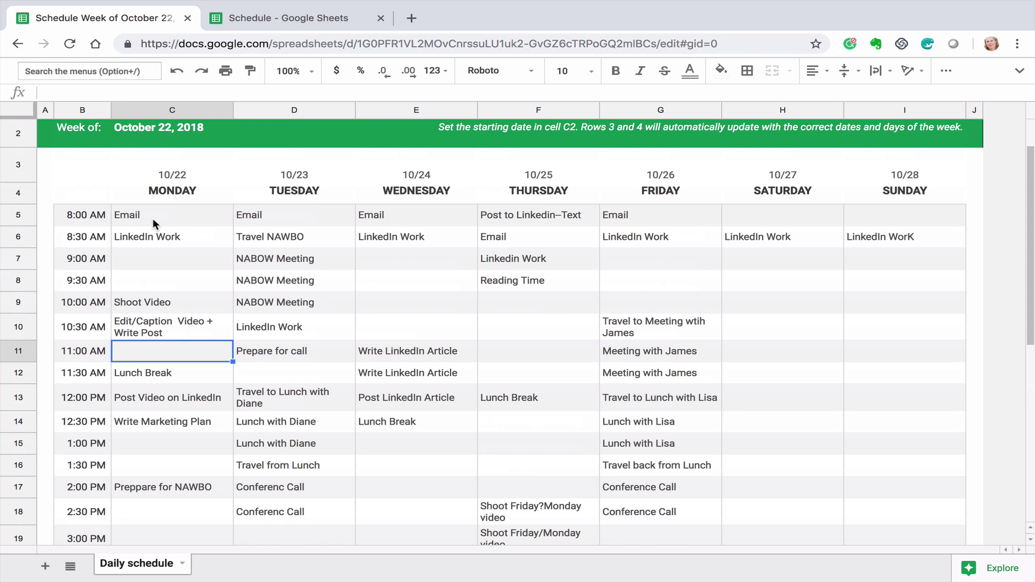
{"action": "left_click", "coordinate": [154, 218]}
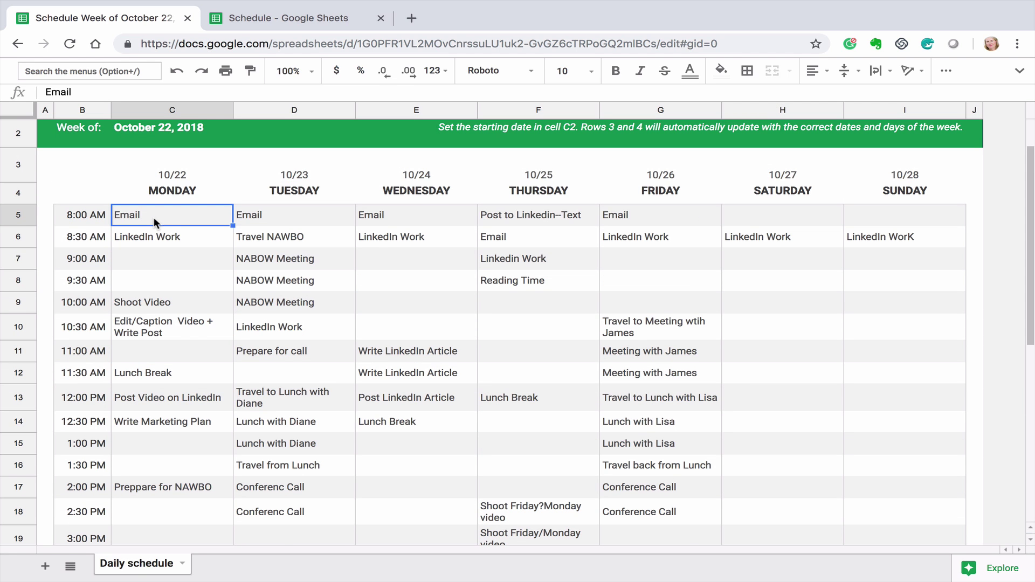
{"action": "key", "text": "Down"}
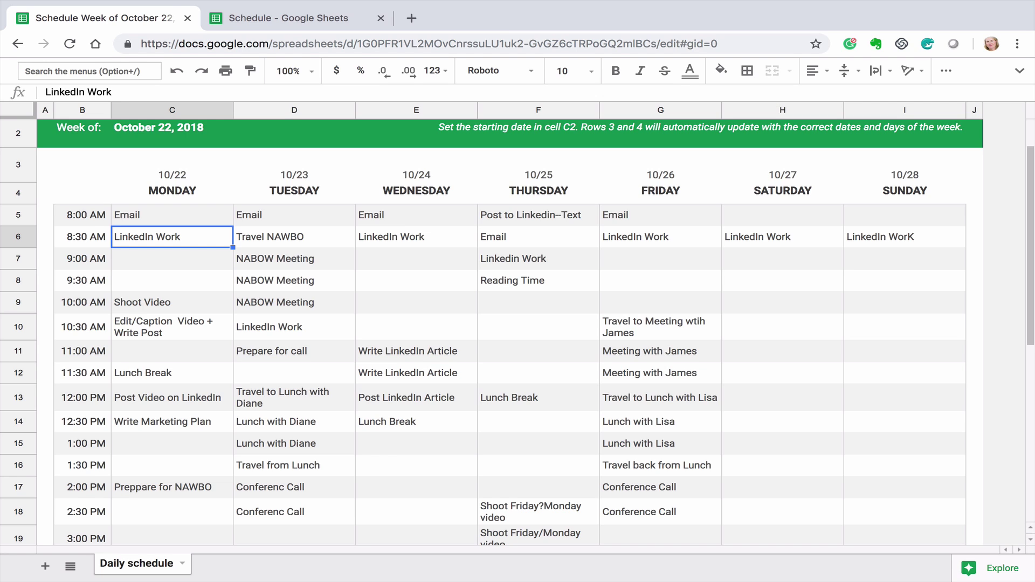
{"action": "key", "text": "Down"}
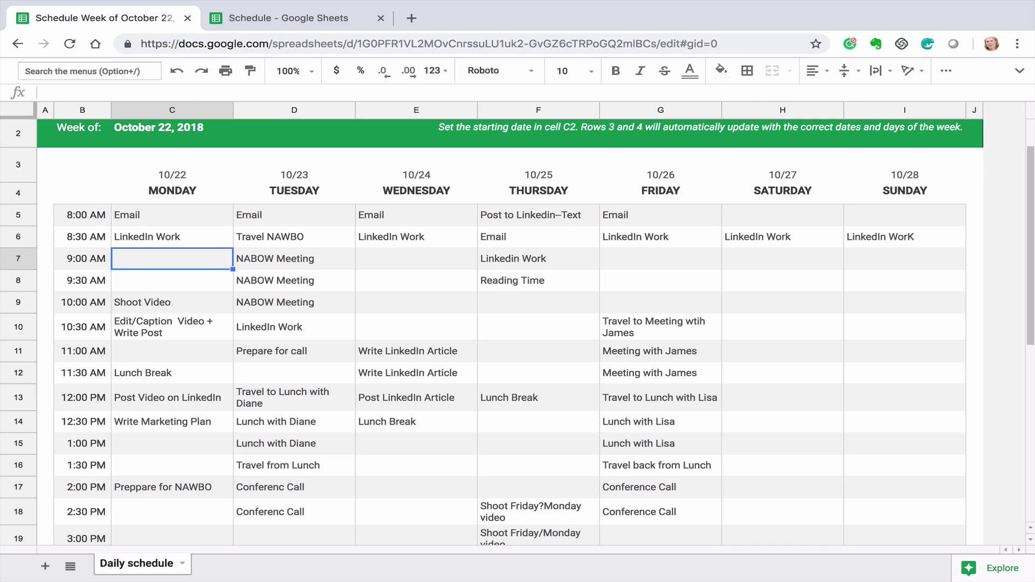
{"action": "key", "text": "Down"}
{"action": "key", "text": "Down"}
{"action": "key", "text": "Down"}
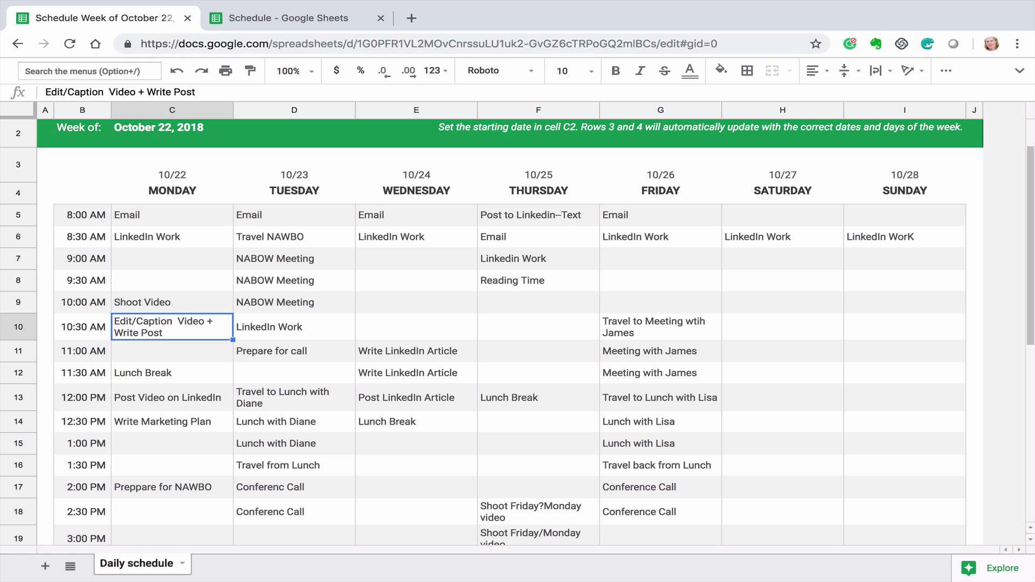
{"action": "key", "text": "Up"}
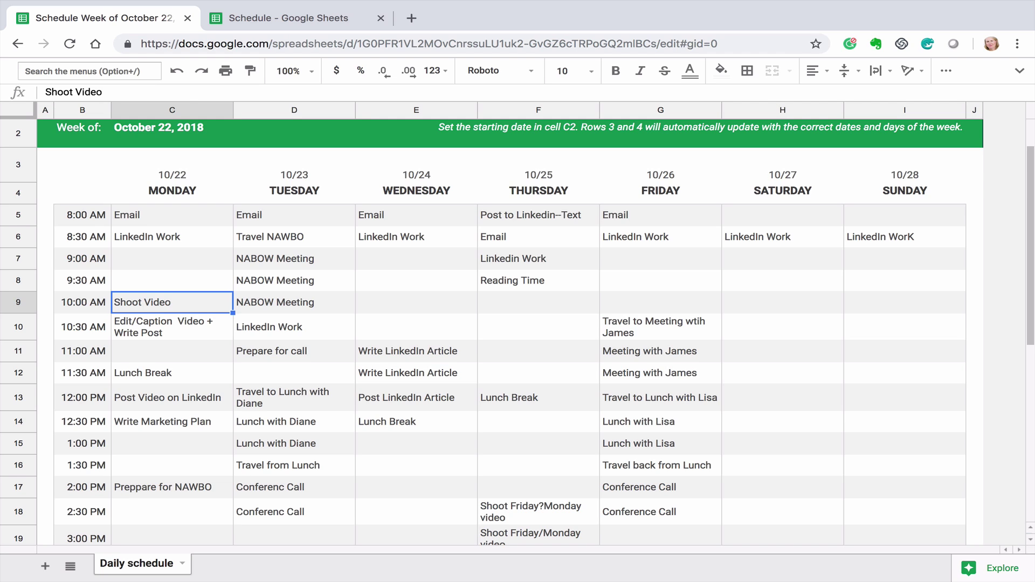
{"action": "key", "text": "Down"}
{"action": "key", "text": "Down"}
{"action": "key", "text": "Down"}
{"action": "key", "text": "Down"}
{"action": "key", "text": "Down"}
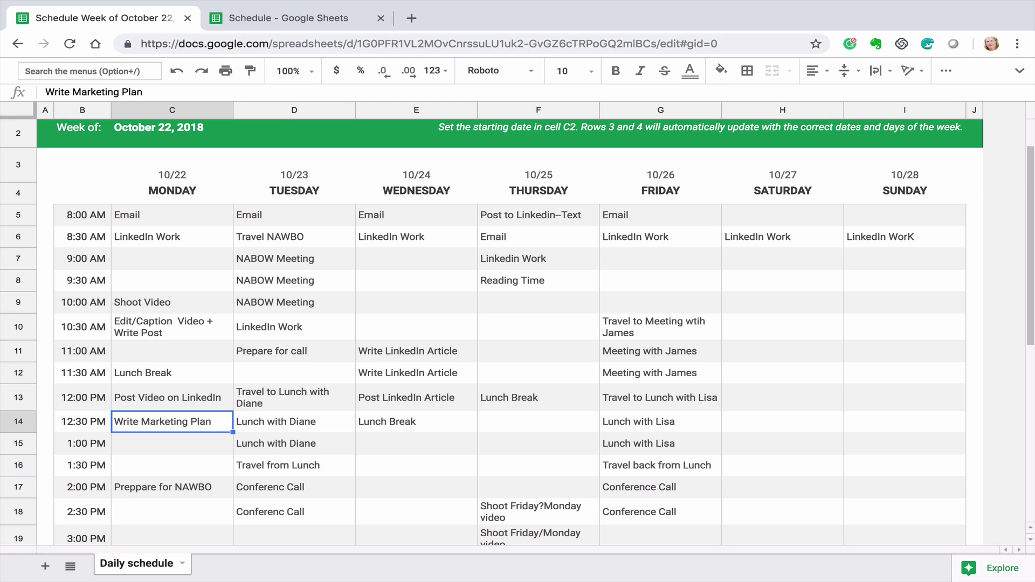
Check Tuesday's 8:30 AM travel entry against Monday's 2:00 PM NAWBO preparation block and the 2:30 PM slot.
{"action": "left_click", "coordinate": [293, 243]}
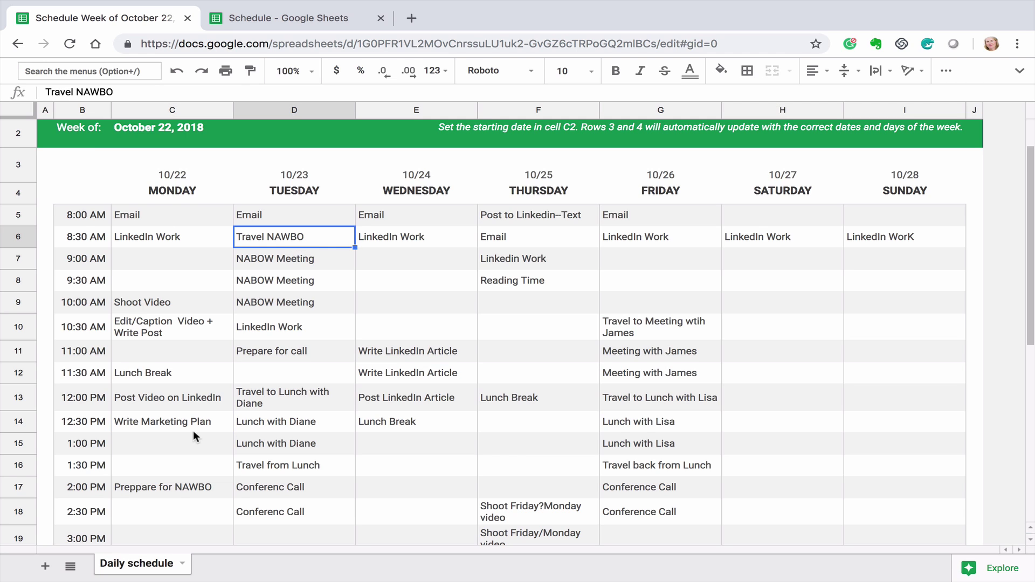
{"action": "left_click", "coordinate": [173, 491]}
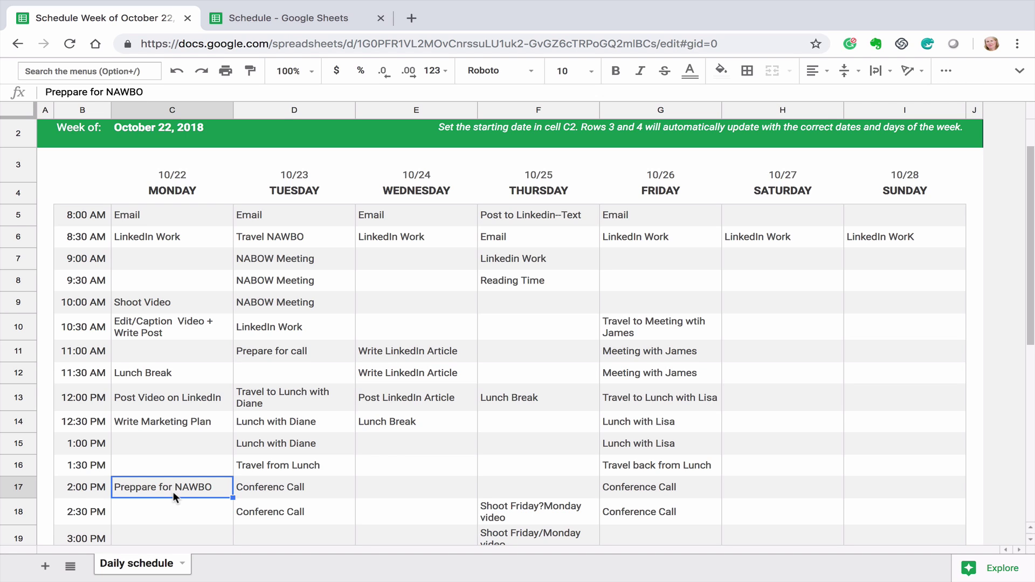
{"action": "left_click", "coordinate": [172, 510]}
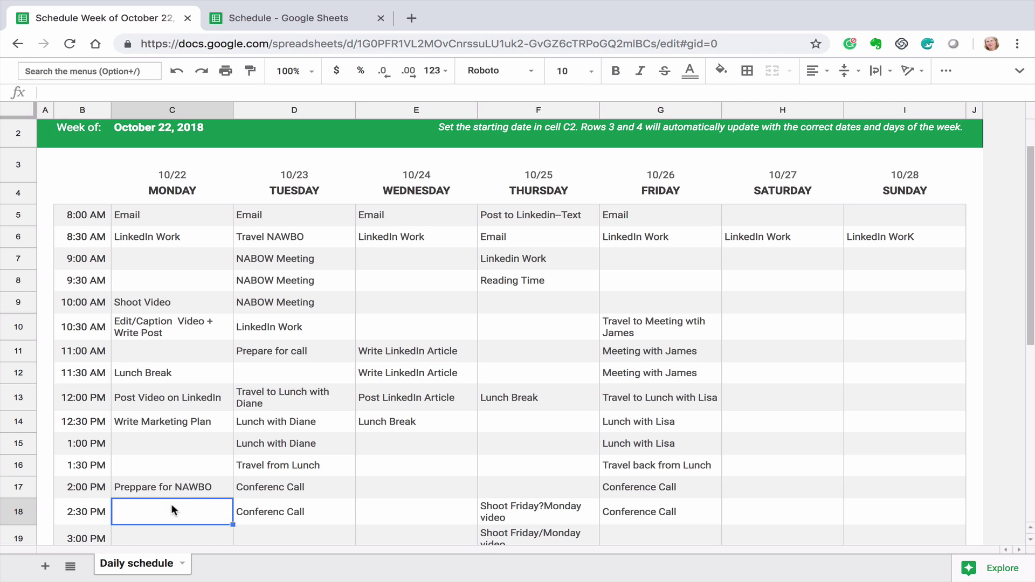
Review Wednesday's LinkedIn article and lunch entries from 11:30 AM to 12:30 PM, and go back up to the 8:00 AM slot.
{"action": "left_click", "coordinate": [406, 381]}
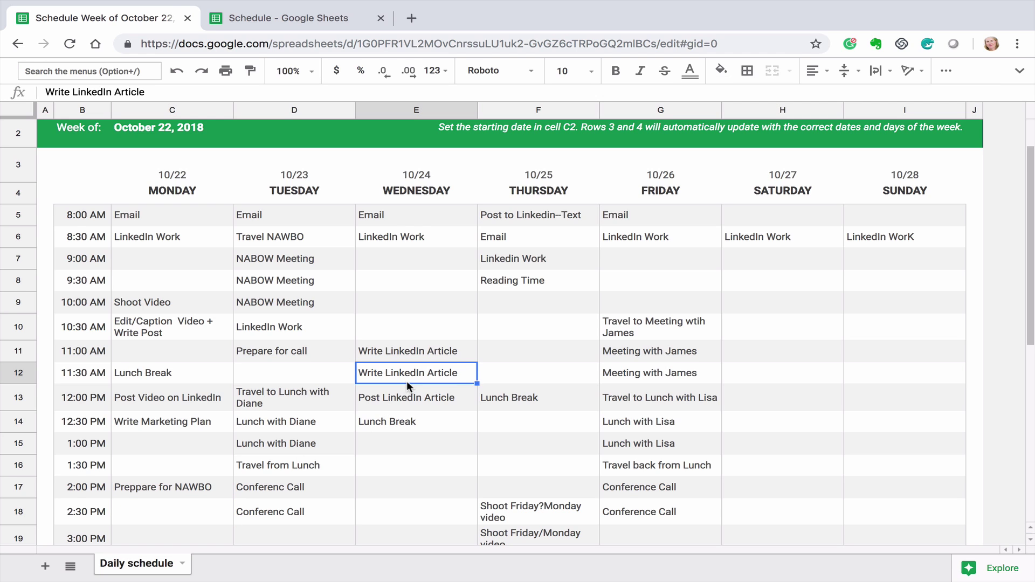
{"action": "key", "text": "Down"}
{"action": "key", "text": "Down"}
{"action": "key", "text": "Down"}
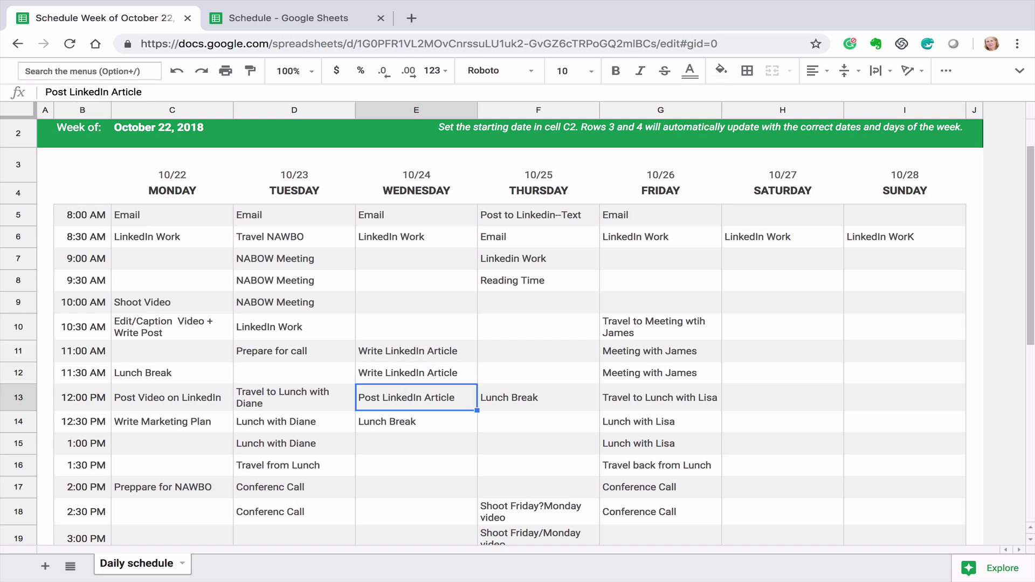
{"action": "key", "text": "Up"}
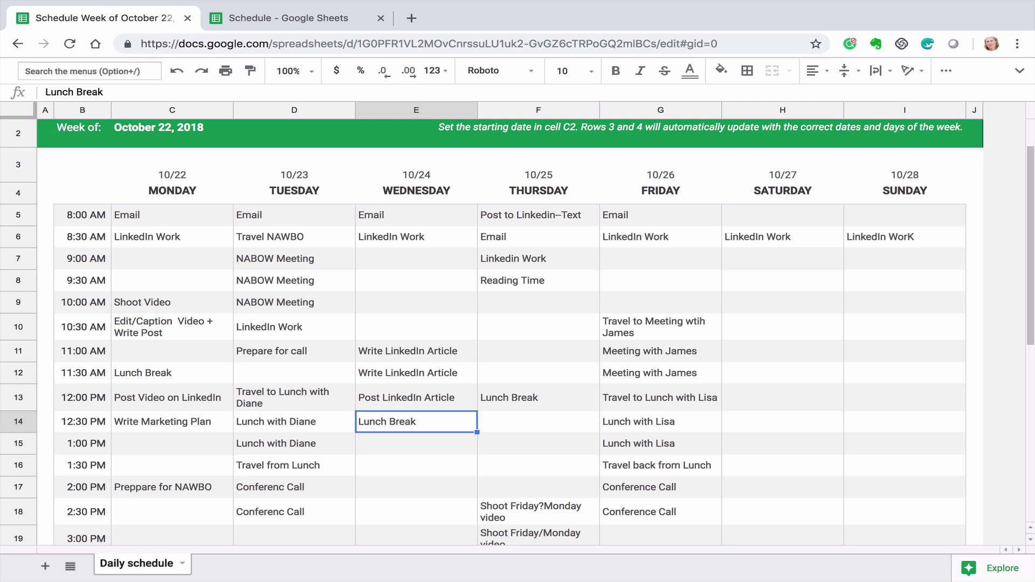
{"action": "key", "text": "Down"}
{"action": "key", "text": "Up"}
{"action": "key", "text": "Up"}
{"action": "key", "text": "Up"}
{"action": "key", "text": "Up"}
{"action": "key", "text": "Up"}
{"action": "key", "text": "Up"}
{"action": "key", "text": "Up"}
{"action": "key", "text": "Up"}
{"action": "key", "text": "Up"}
{"action": "key", "text": "Up"}
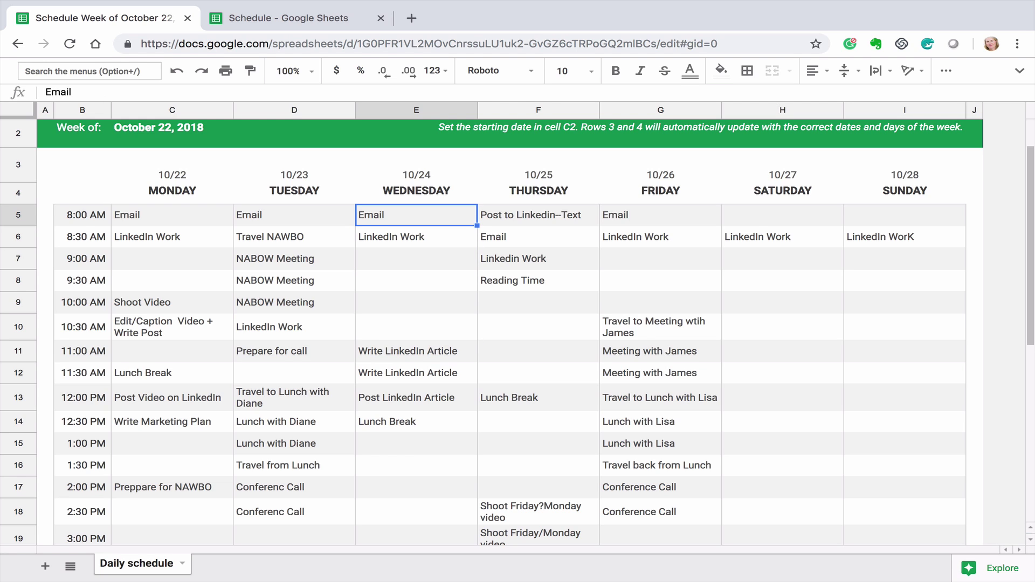
Go through Thursday's morning slots one by one from 8:00 AM to 10:30 AM.
{"action": "key", "text": "Right"}
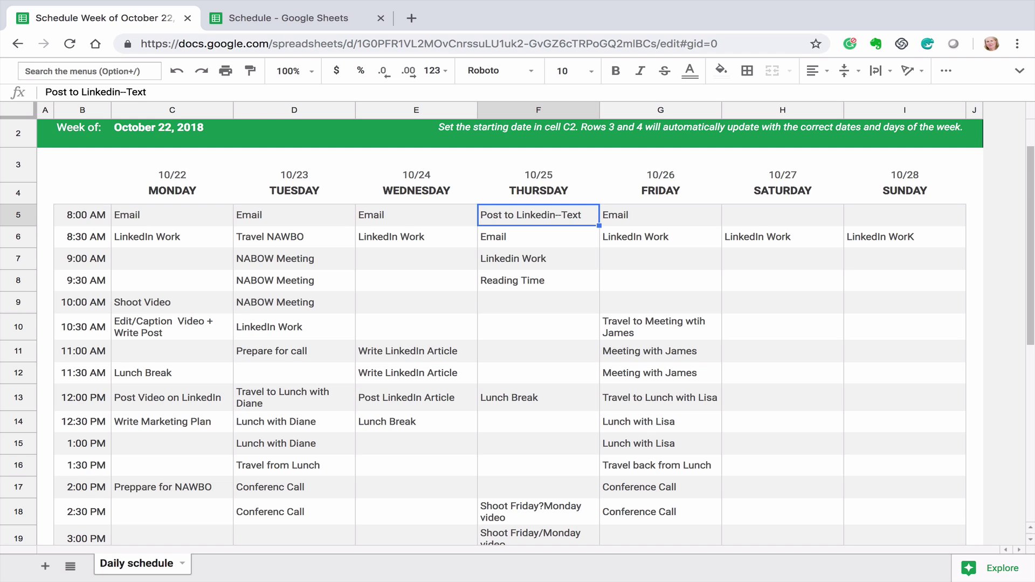
{"action": "key", "text": "Down"}
{"action": "key", "text": "Down"}
{"action": "key", "text": "Down"}
{"action": "key", "text": "Down"}
{"action": "key", "text": "Down"}
{"action": "key", "text": "Down"}
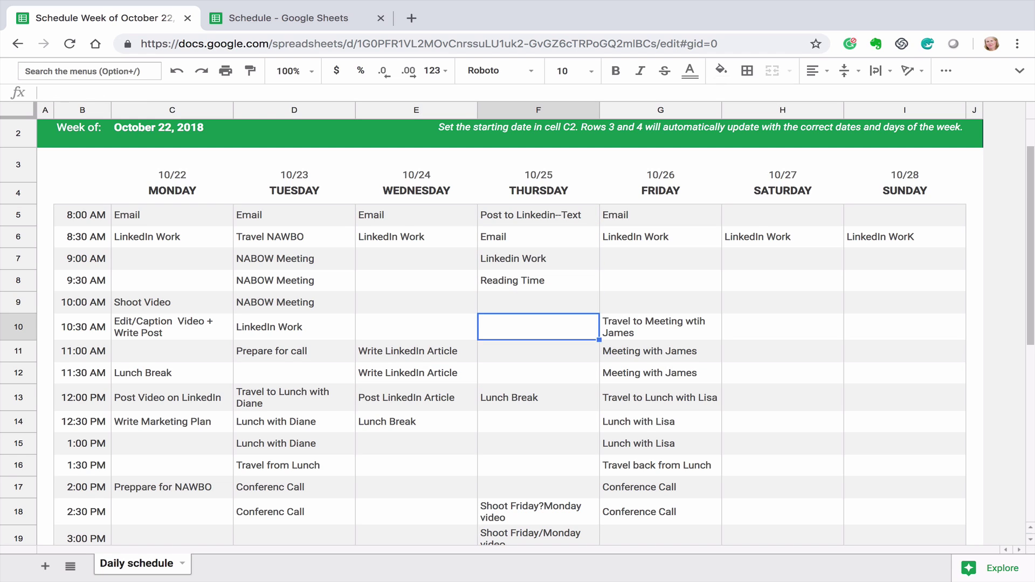
Review Wednesday's LinkedIn article writing and posting blocks from 11:00 AM to 12:00 PM.
{"action": "key", "text": "Left"}
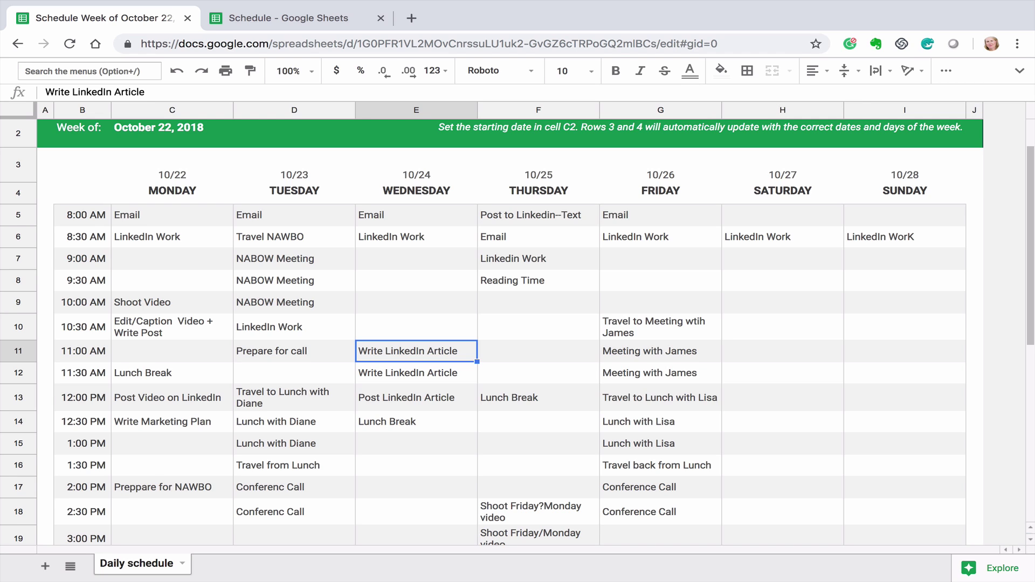
{"action": "key", "text": "Down"}
{"action": "key", "text": "Down"}
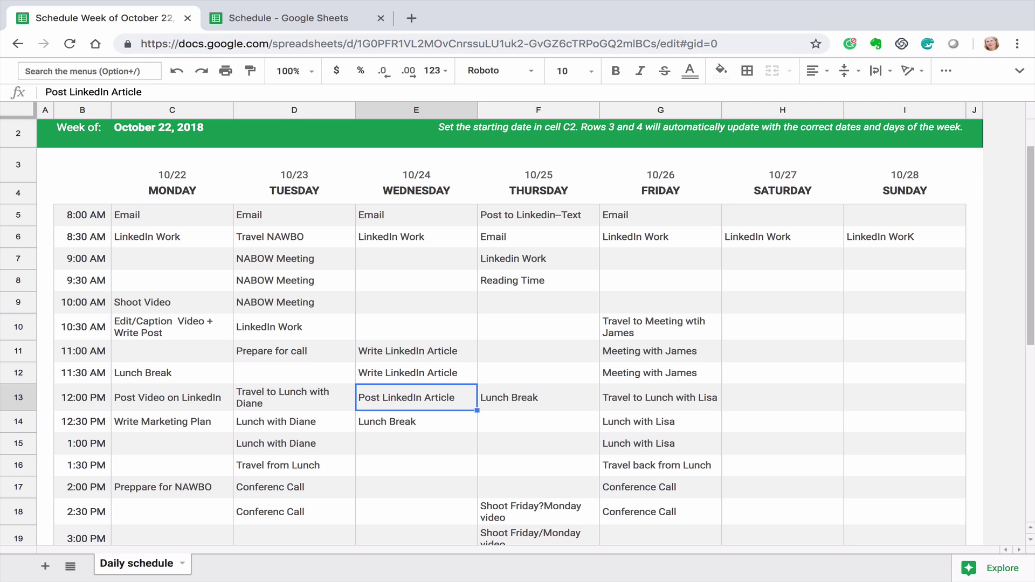
Review Thursday's afternoon video-shoot entries through 3:00 PM, and return to Wednesday's 11:30 AM article-writing block.
{"action": "left_click", "coordinate": [578, 473]}
{"action": "key", "text": "Down"}
{"action": "key", "text": "Down"}
{"action": "key", "text": "Down"}
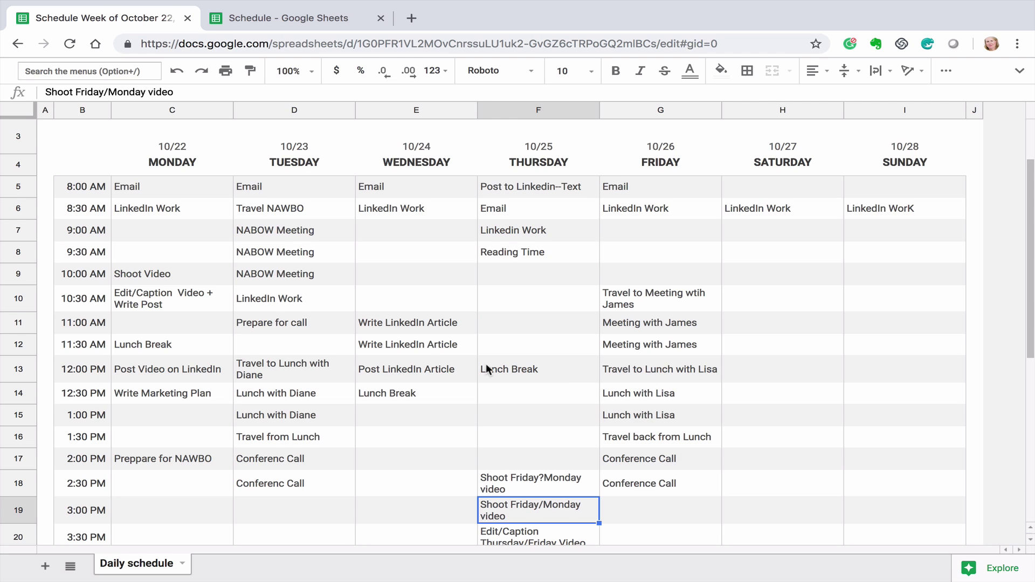
{"action": "left_click", "coordinate": [421, 351]}
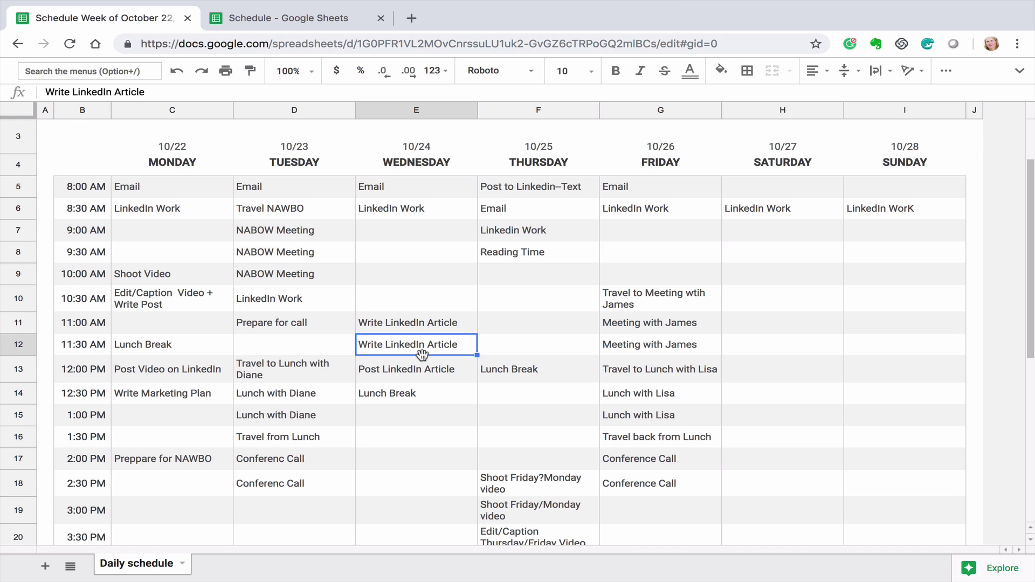
{"action": "mouse_move", "coordinate": [728, 4]}
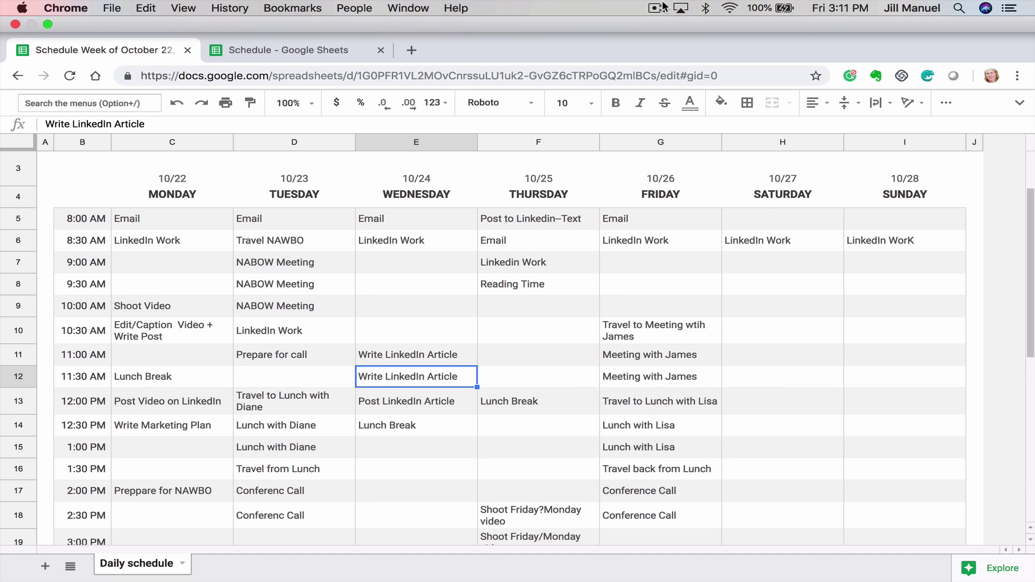